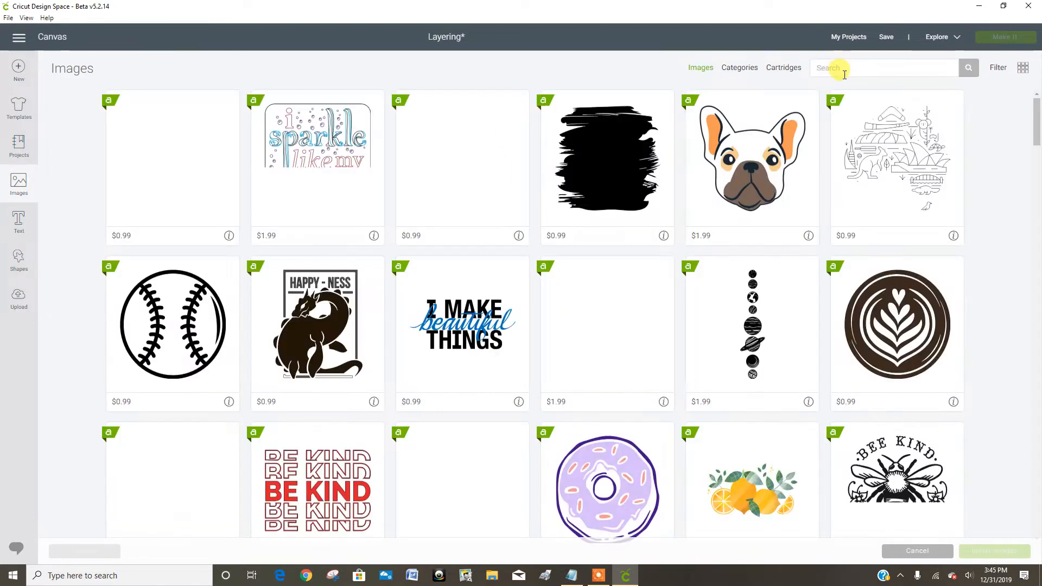
Step: Search the image library for "fabulous" and insert the first two-layer Fabulous word image onto the canvas
{"action": "left_click", "coordinate": [844, 72]}
{"action": "type", "text": "fabulou"}
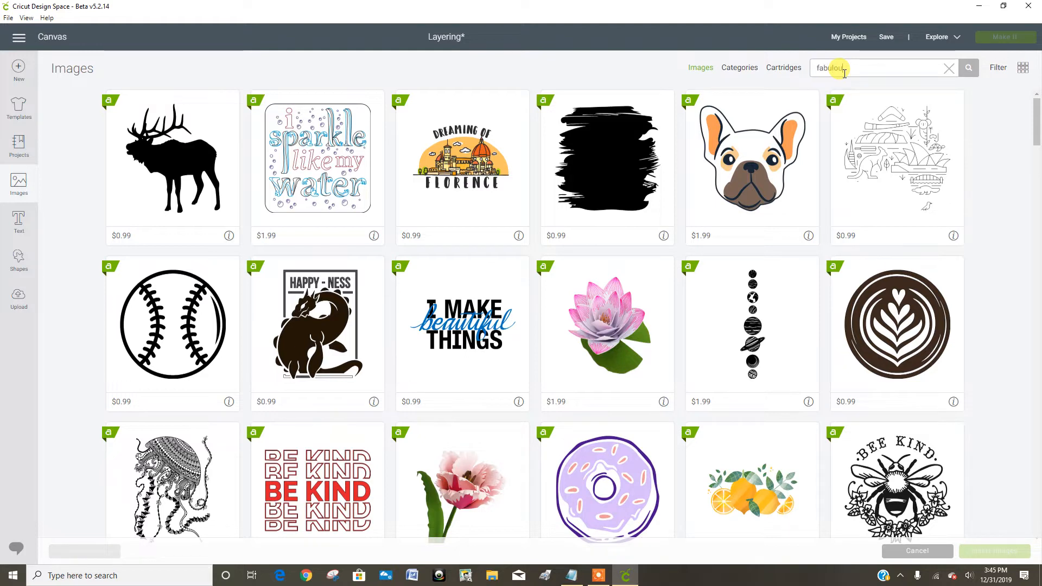
{"action": "type", "text": "s"}
{"action": "key", "text": "Return"}
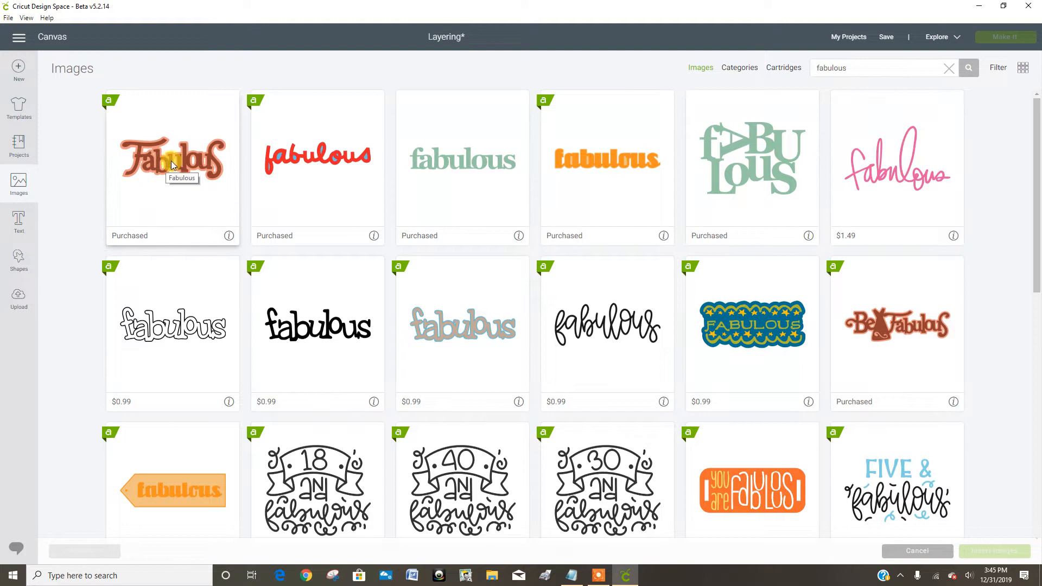
{"action": "left_click", "coordinate": [149, 194]}
{"action": "left_click", "coordinate": [978, 552]}
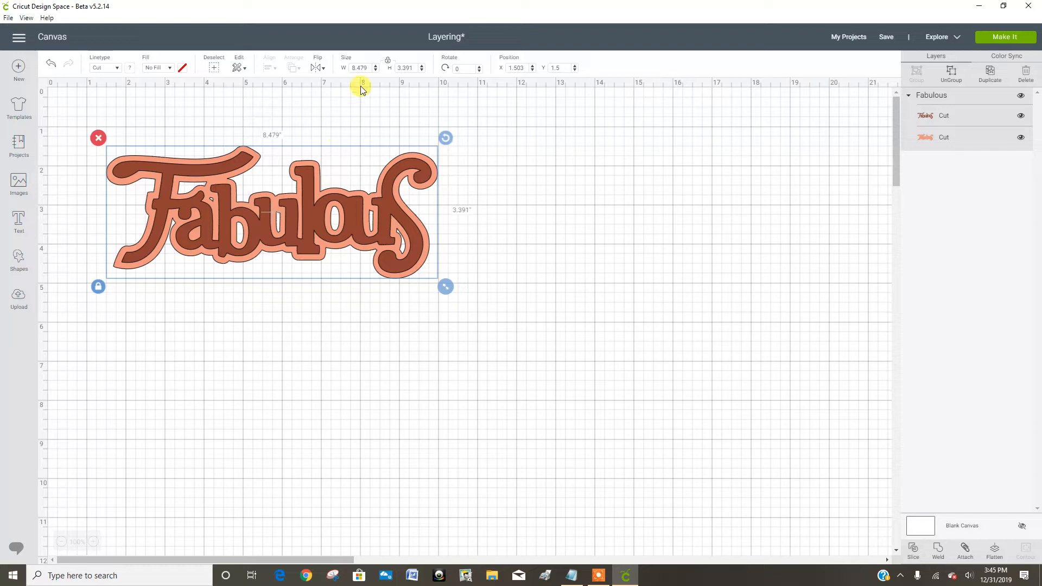
Step: Set the Fabulous image's width to 5 inches with its proportions locked, and deselect it
{"action": "left_click_drag", "start_coordinate": [372, 68], "coordinate": [341, 67]}
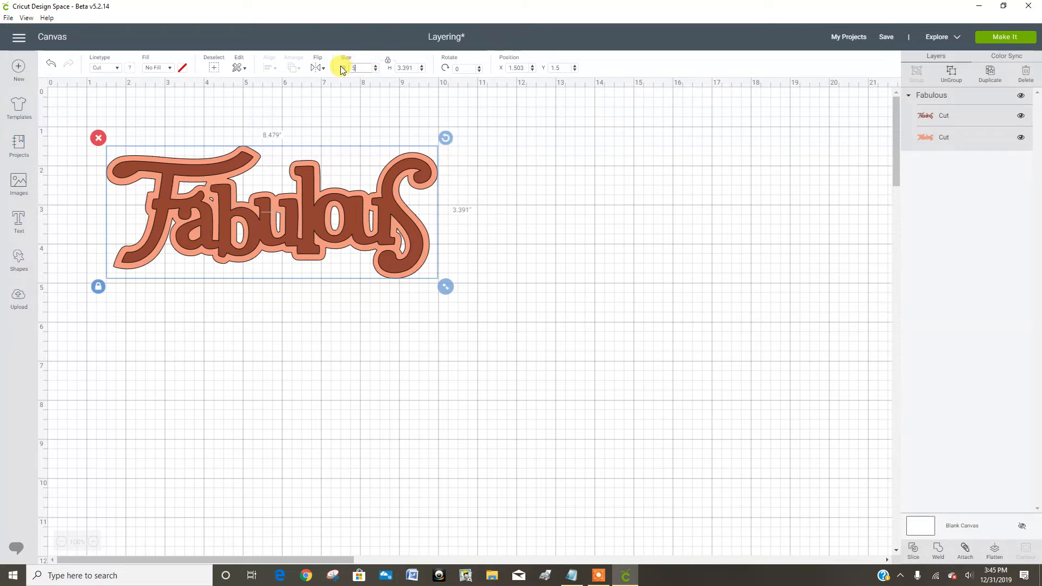
{"action": "key", "text": "Return"}
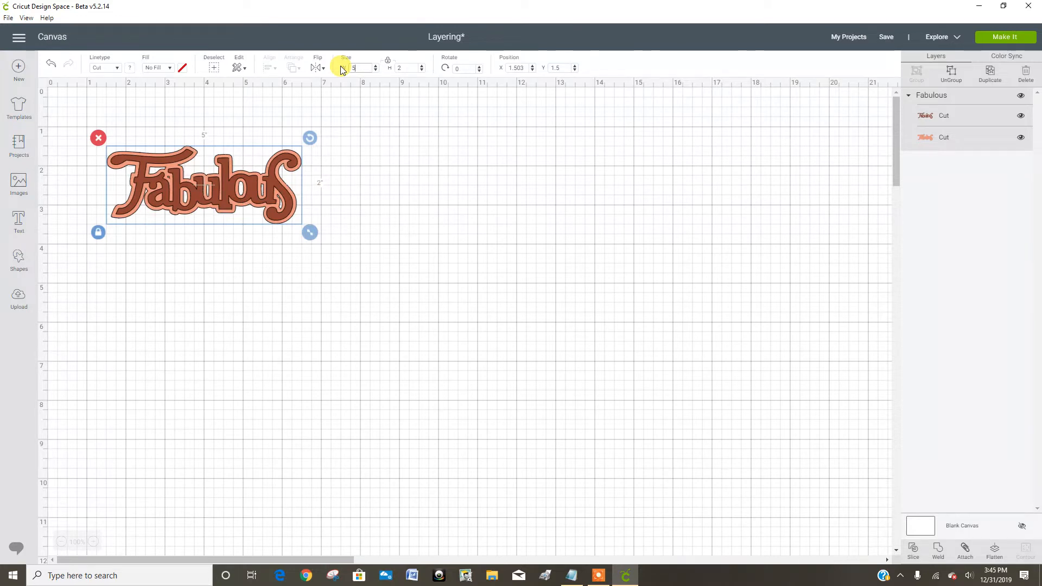
{"action": "left_click", "coordinate": [258, 287]}
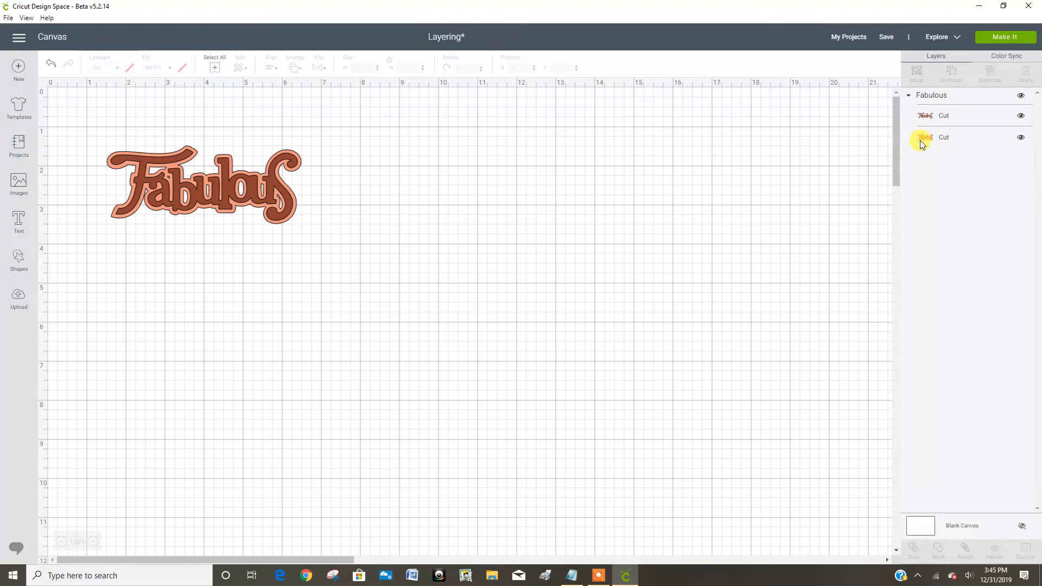
Step: Hide and reshow the bottom and top layers of the Fabulous image in turn to examine each one
{"action": "left_click", "coordinate": [1021, 139]}
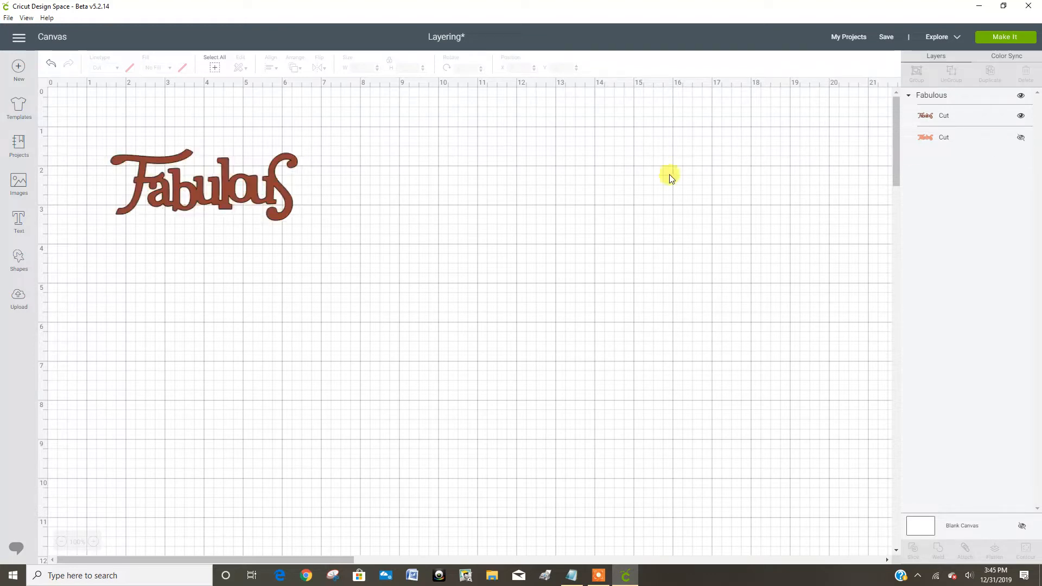
{"action": "left_click", "coordinate": [1021, 139]}
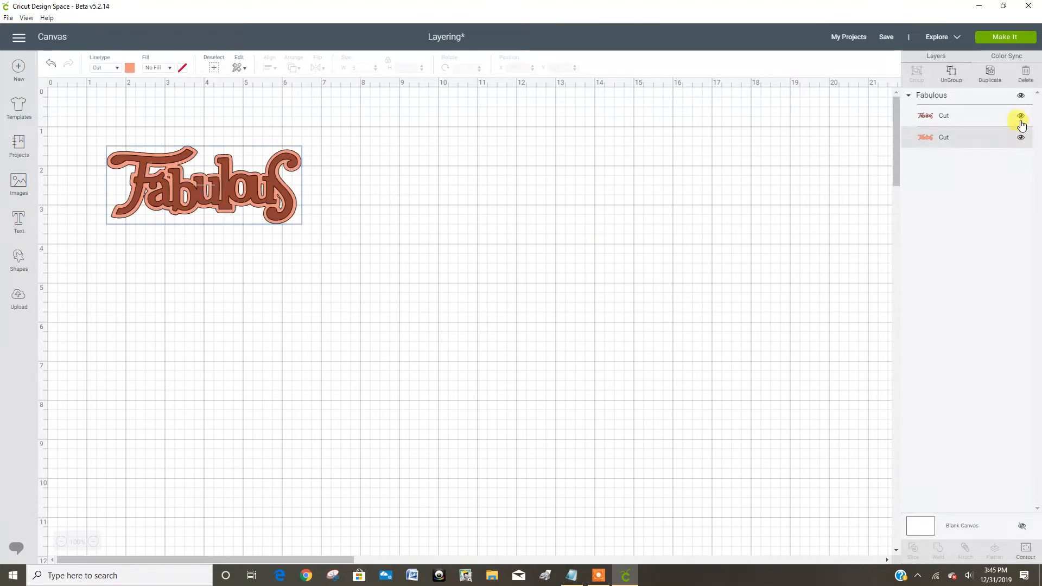
{"action": "left_click", "coordinate": [1021, 116]}
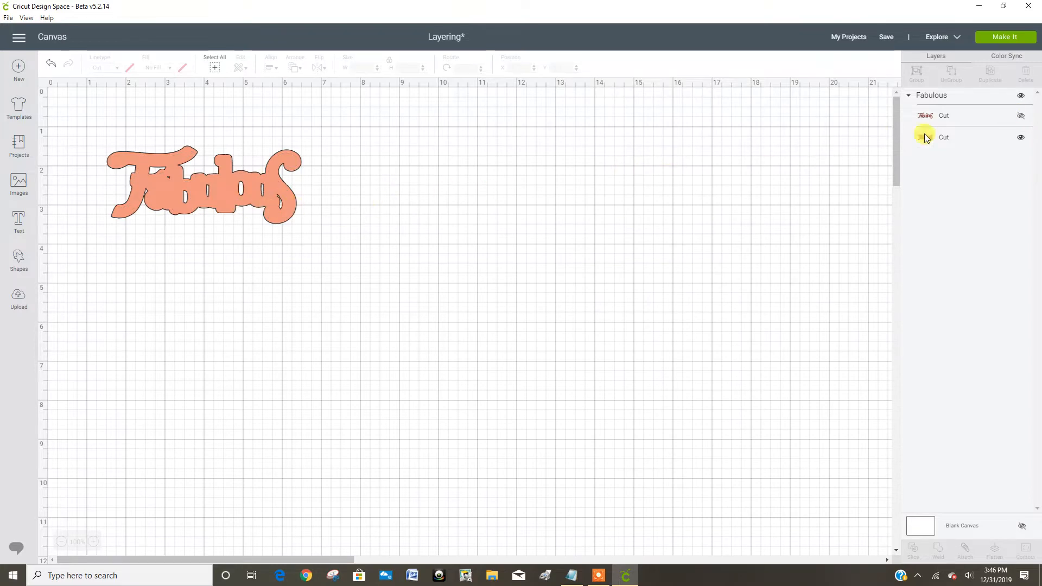
{"action": "left_click", "coordinate": [1021, 116]}
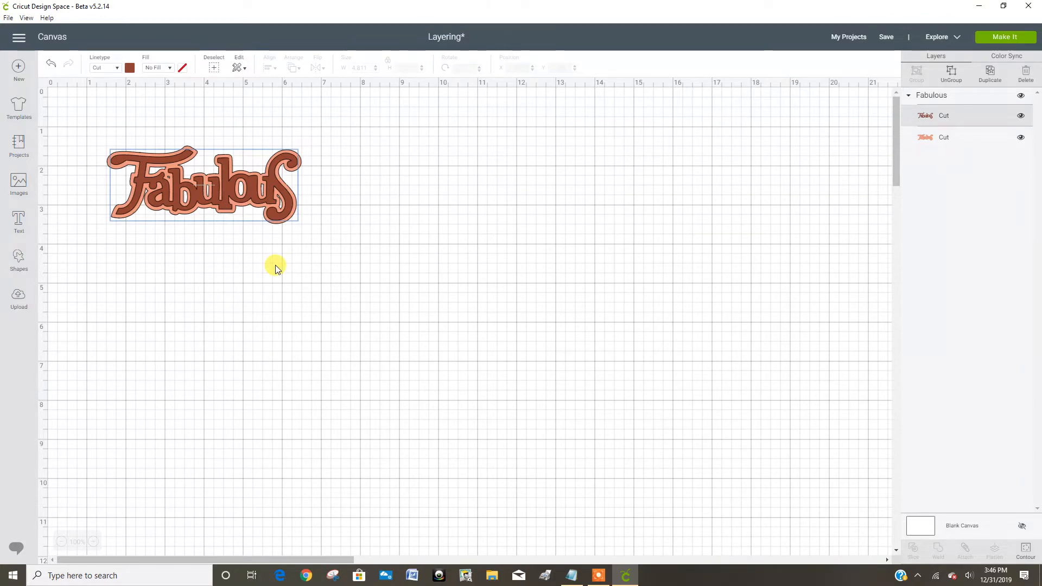
{"action": "left_click", "coordinate": [230, 199]}
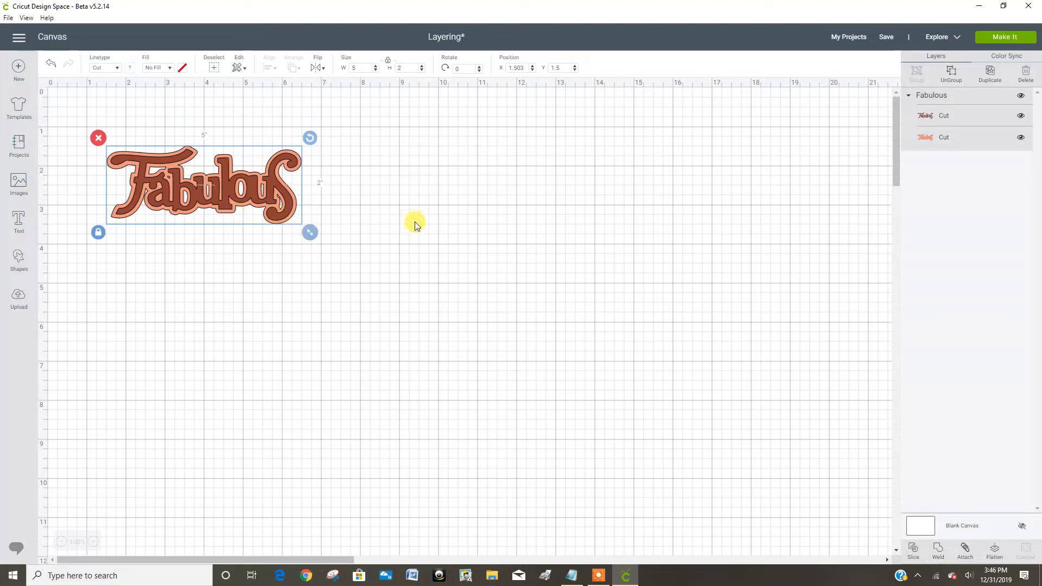
{"action": "left_click", "coordinate": [270, 260]}
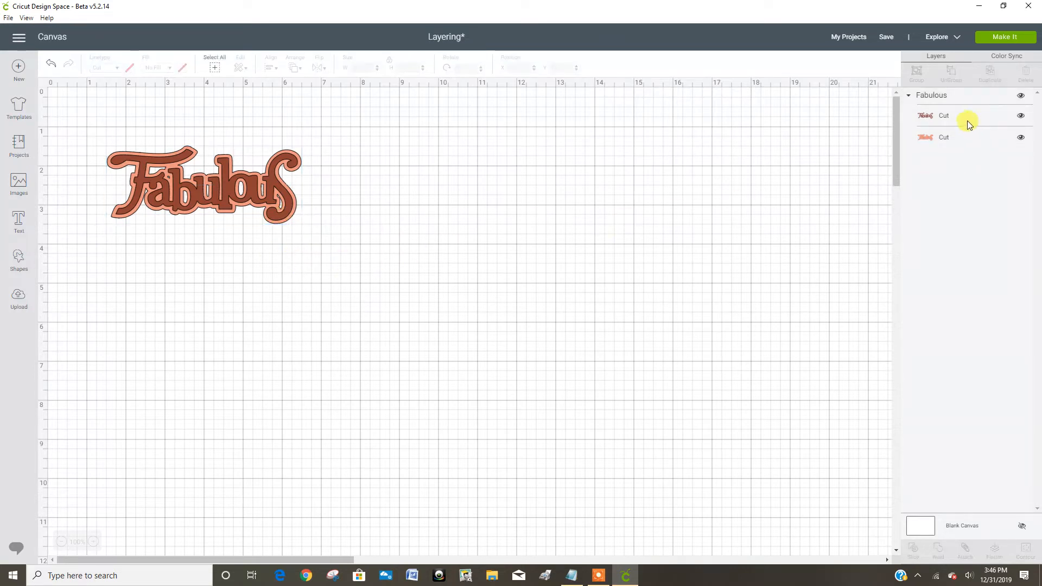
Step: Recolor the top lettering layer of the Fabulous image to the custom dark purple #651576
{"action": "left_click", "coordinate": [964, 119]}
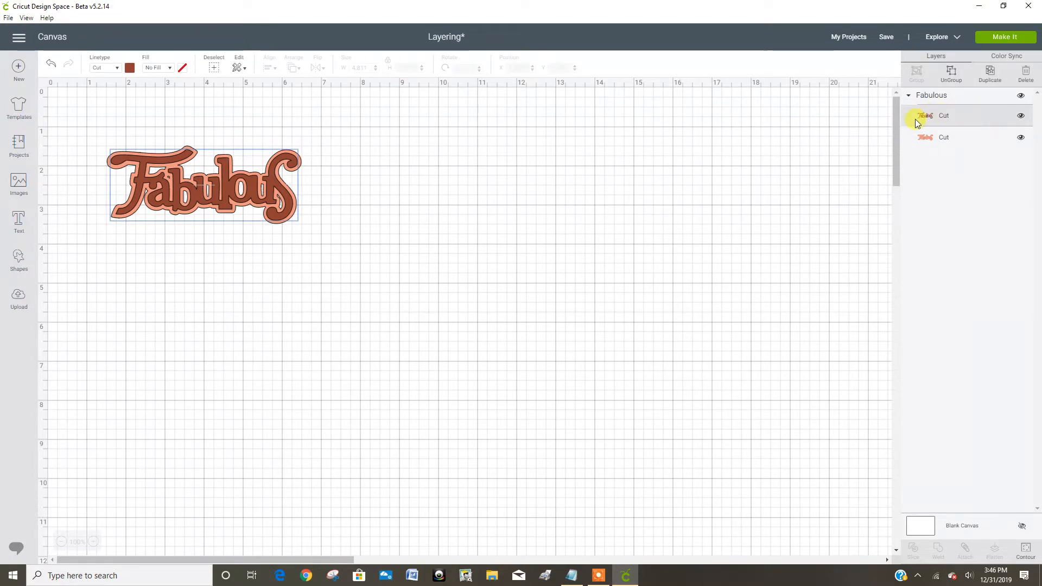
{"action": "left_click", "coordinate": [129, 66]}
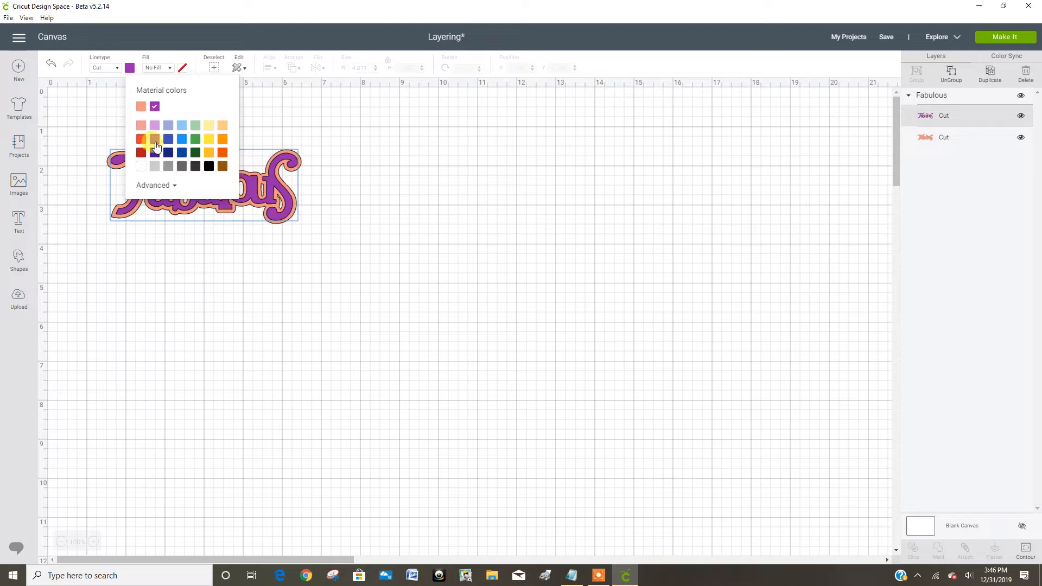
{"action": "left_click", "coordinate": [157, 185]}
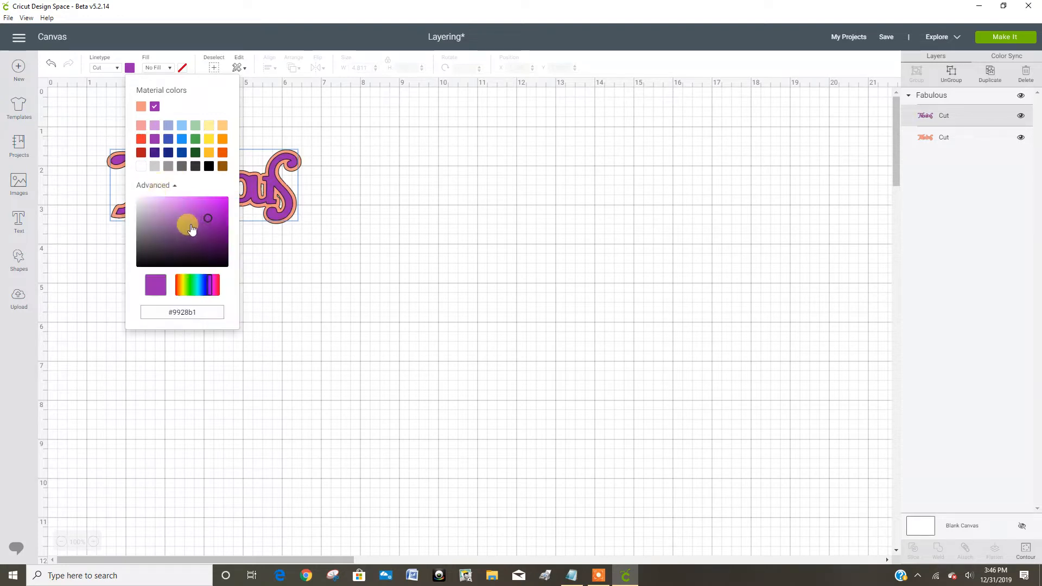
{"action": "left_click", "coordinate": [208, 234]}
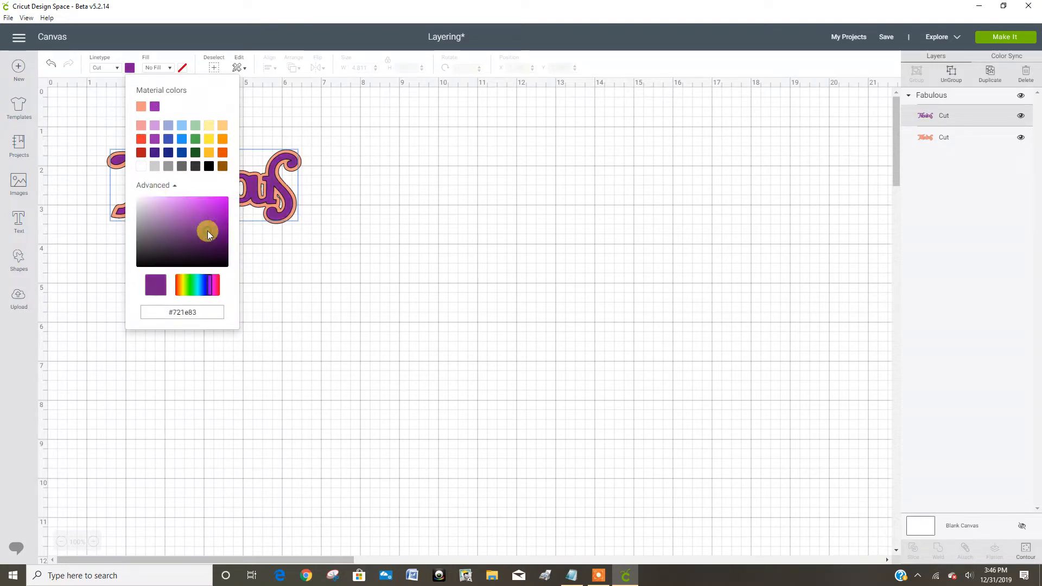
{"action": "left_click", "coordinate": [212, 235]}
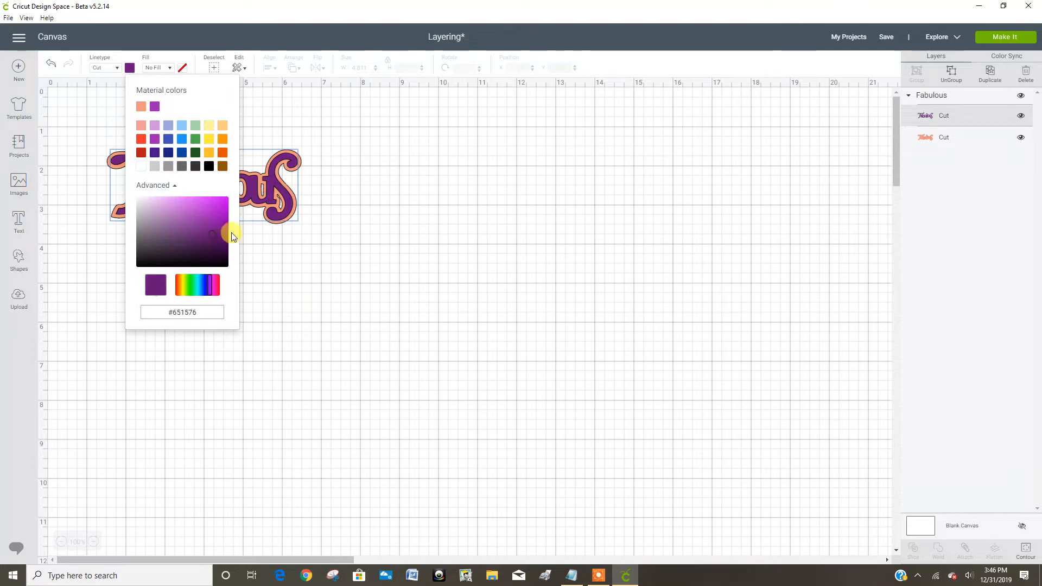
{"action": "left_click", "coordinate": [478, 273]}
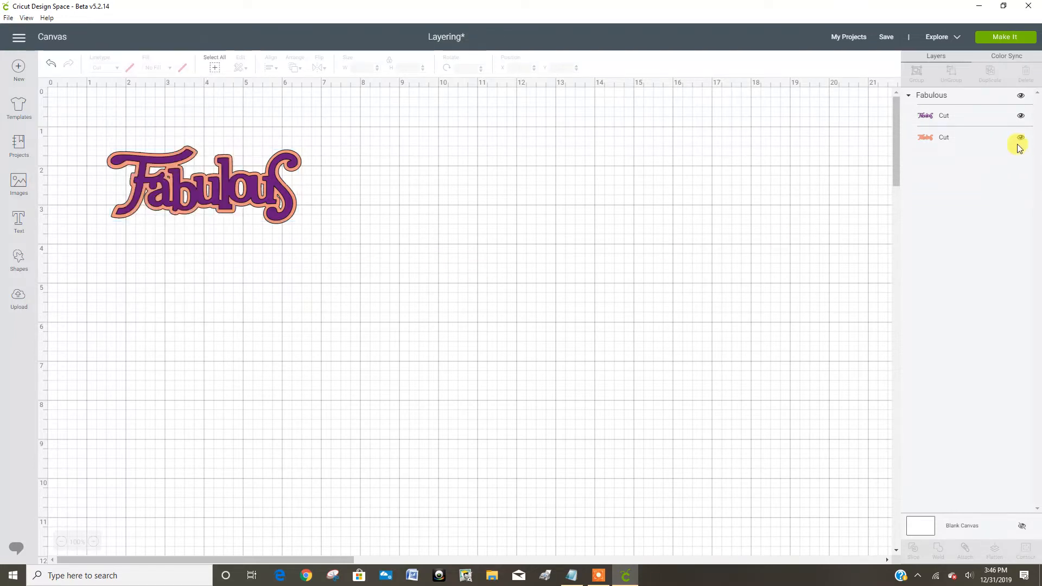
Step: Recolor the bottom outline layer of the Fabulous image to a custom bright pink
{"action": "left_click", "coordinate": [960, 139]}
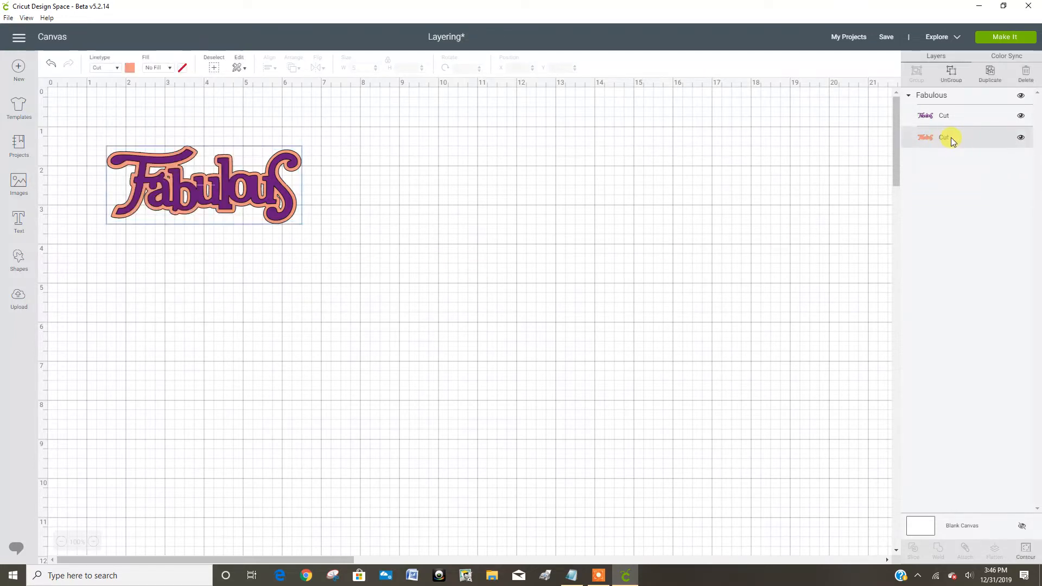
{"action": "left_click", "coordinate": [130, 68]}
{"action": "left_click", "coordinate": [140, 130]}
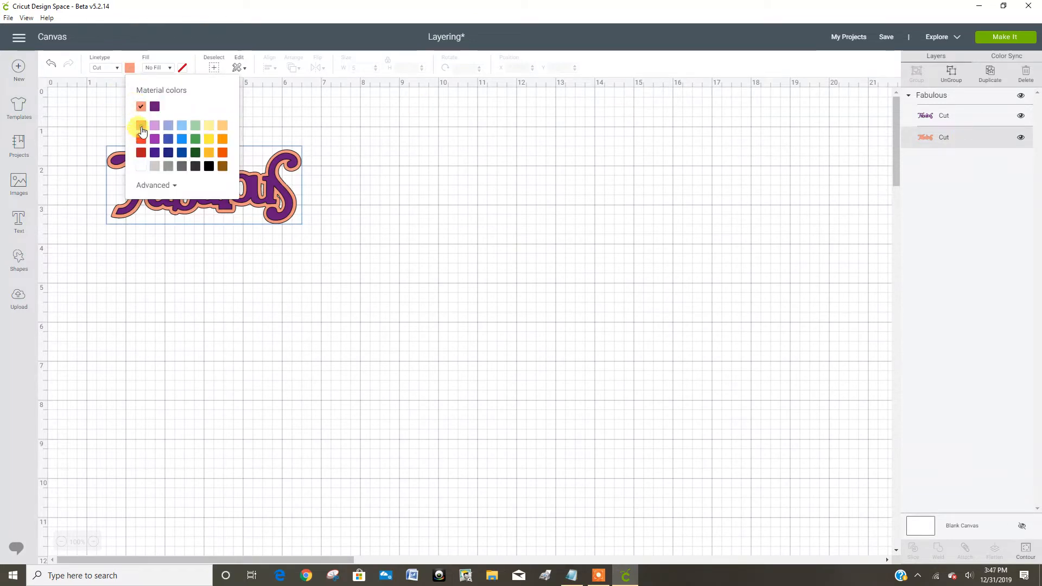
{"action": "left_click", "coordinate": [155, 187]}
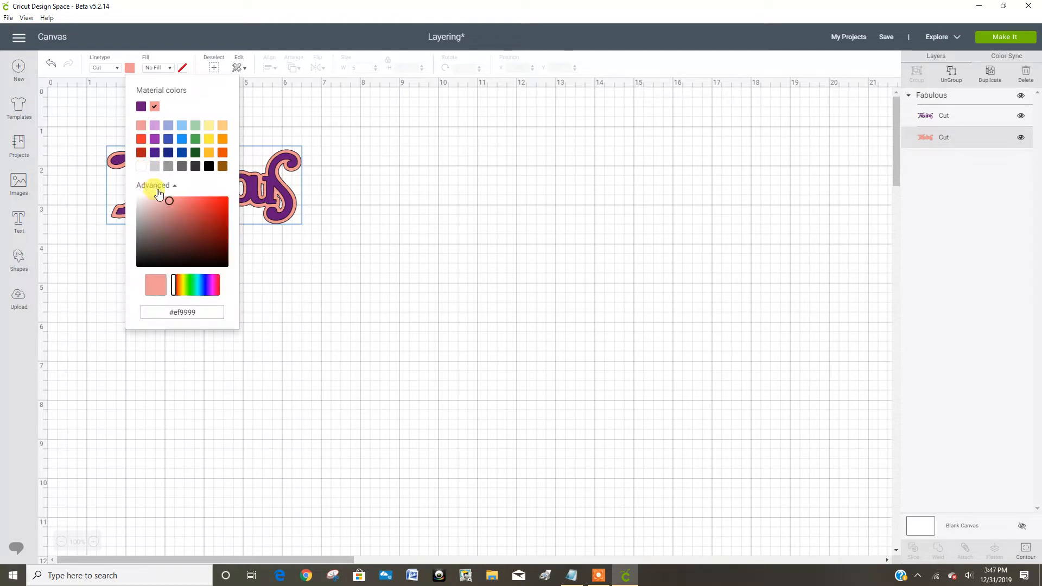
{"action": "left_click", "coordinate": [216, 291]}
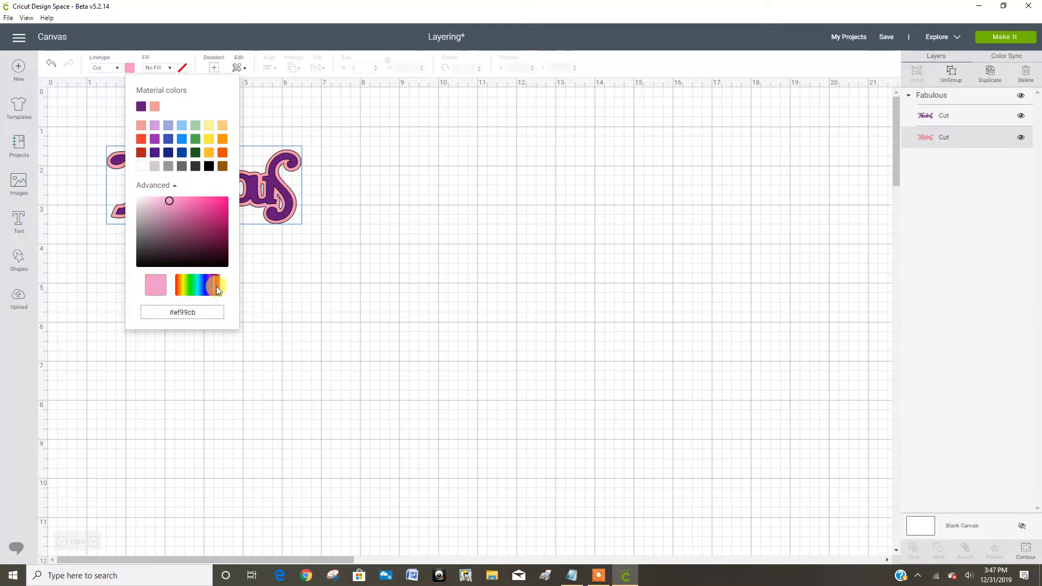
{"action": "left_click", "coordinate": [209, 205]}
{"action": "left_click", "coordinate": [484, 234]}
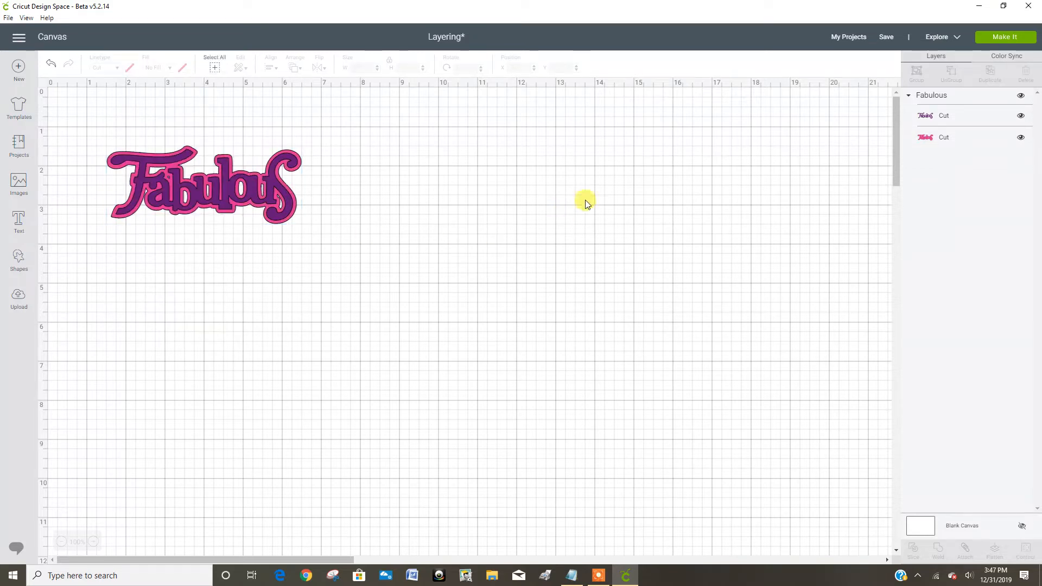
Step: Save the Layering project under its existing name and send the design to mat preparation
{"action": "left_click", "coordinate": [891, 38]}
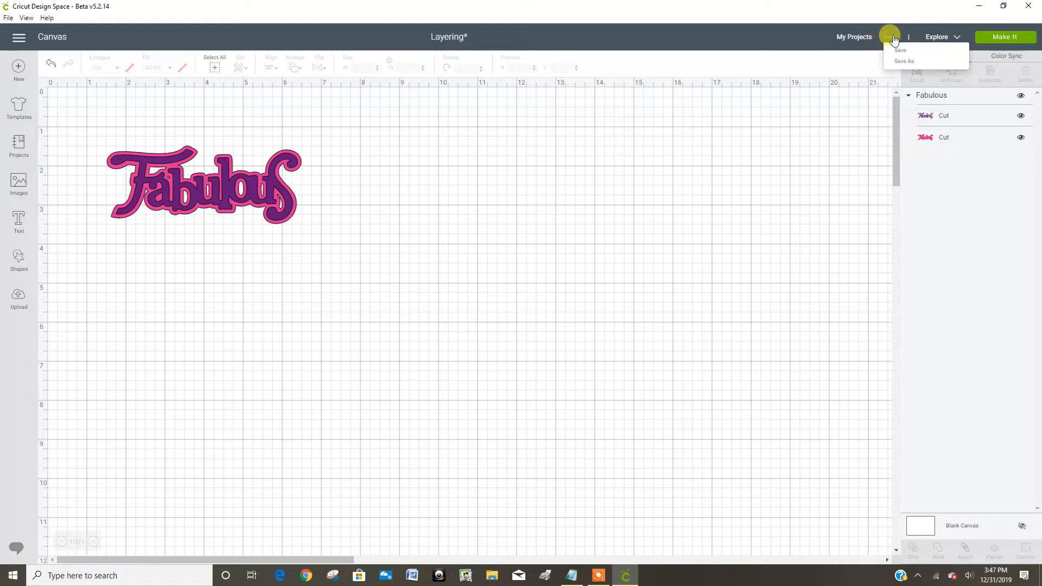
{"action": "left_click", "coordinate": [901, 53]}
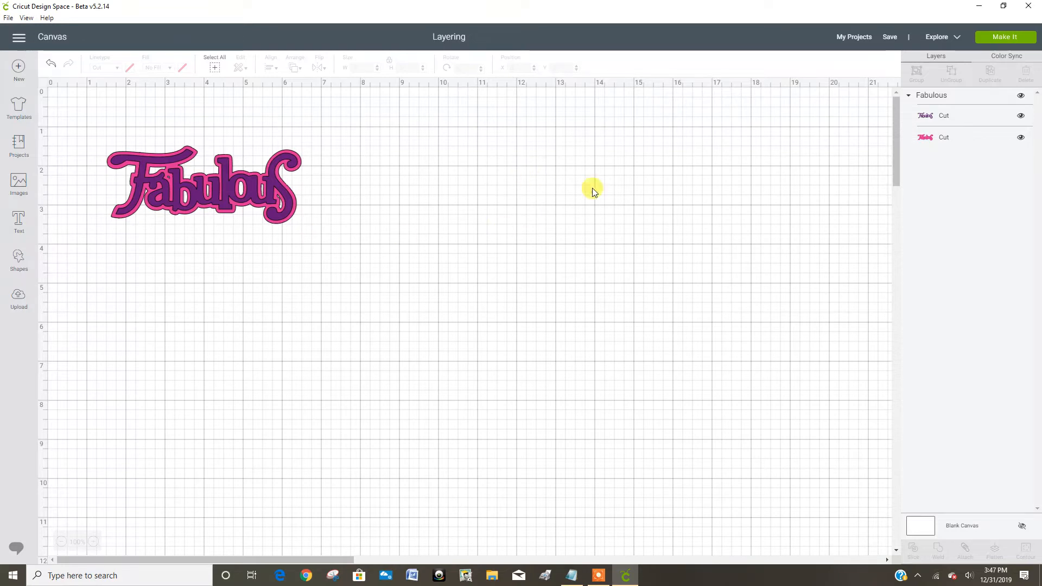
{"action": "left_click", "coordinate": [1004, 39]}
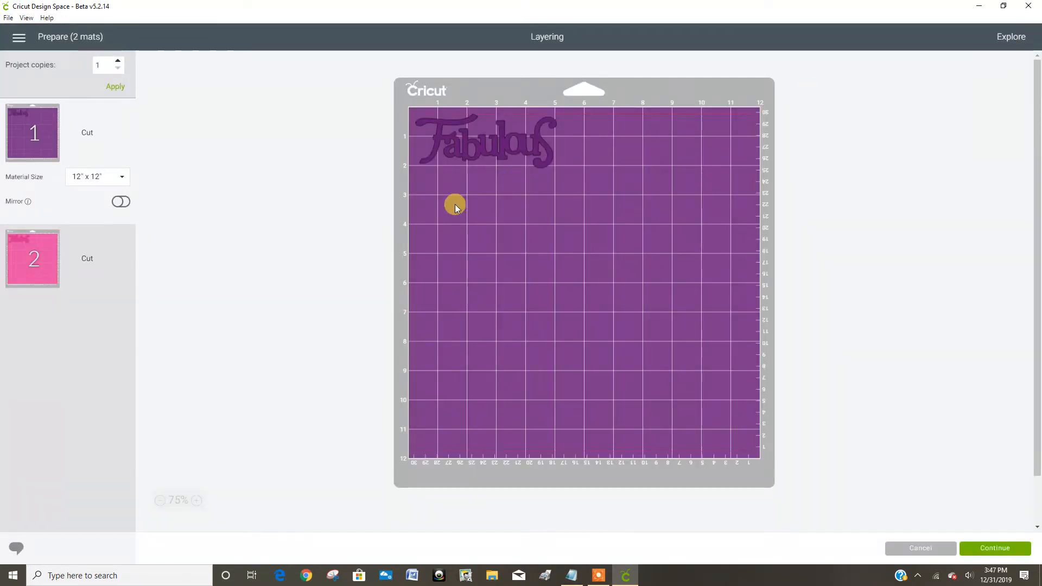
Step: Turn on mirroring for both the purple and pink mats and continue to the machine setup
{"action": "left_click", "coordinate": [31, 266]}
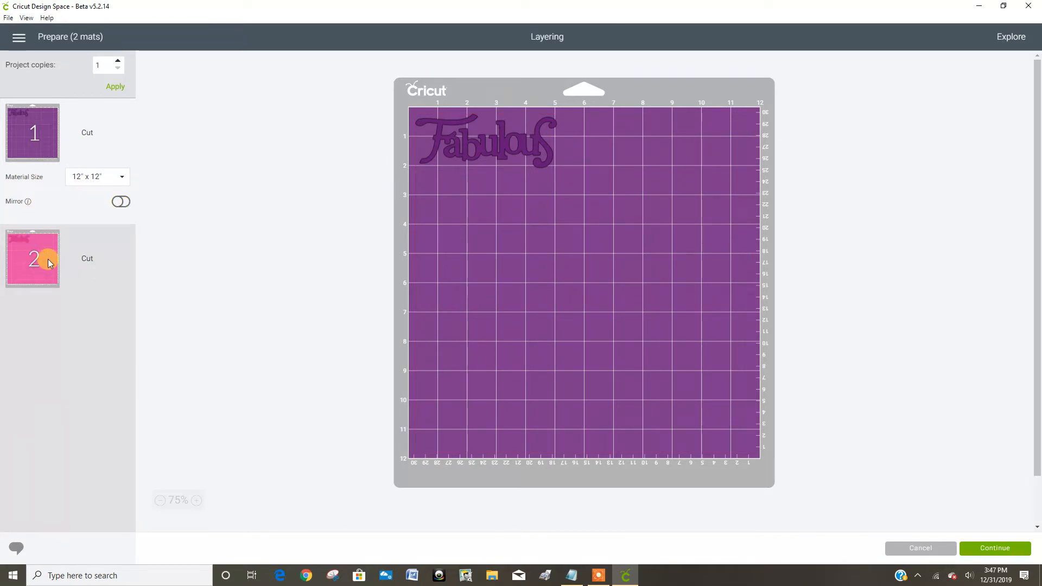
{"action": "left_click", "coordinate": [38, 264]}
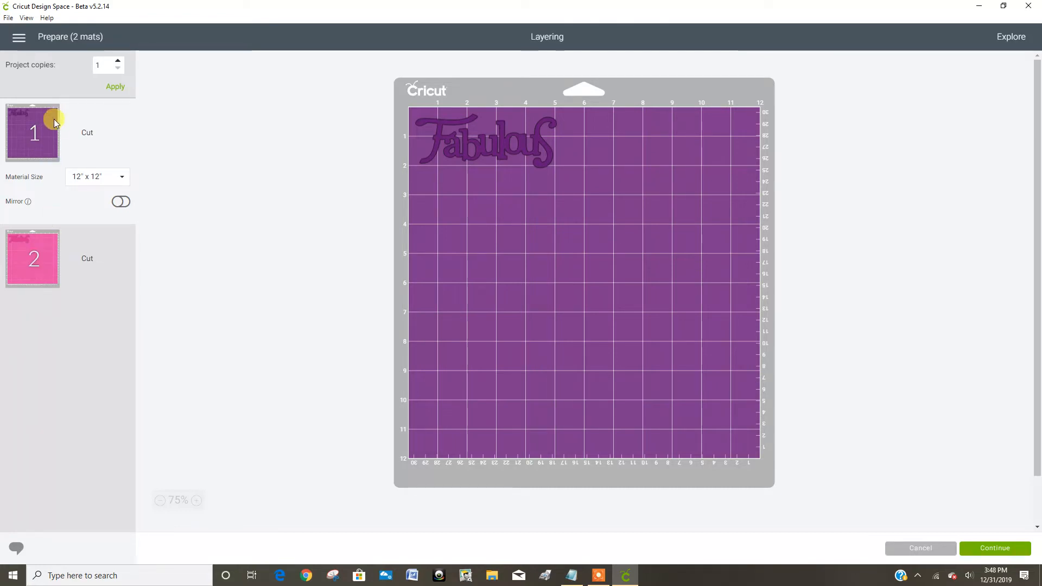
{"action": "left_click", "coordinate": [26, 249]}
{"action": "left_click", "coordinate": [120, 202]}
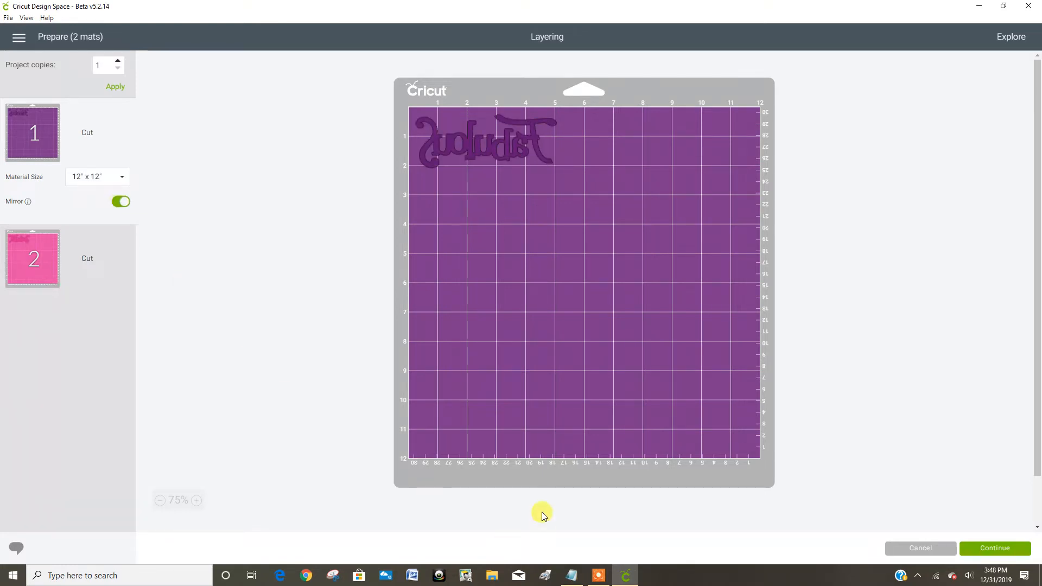
{"action": "left_click", "coordinate": [997, 549]}
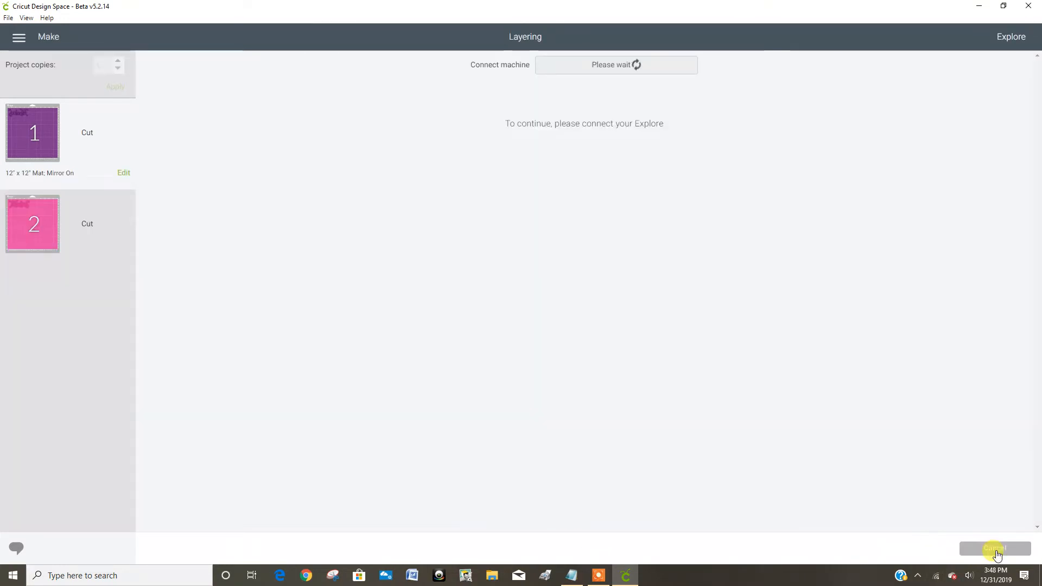
{"action": "left_click", "coordinate": [602, 578]}
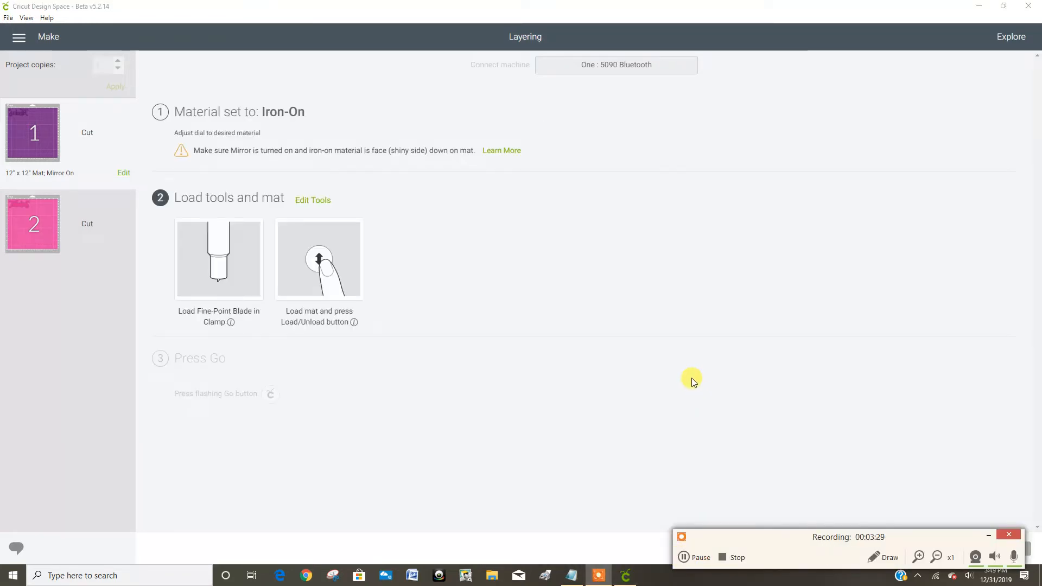
{"action": "left_click", "coordinate": [986, 535]}
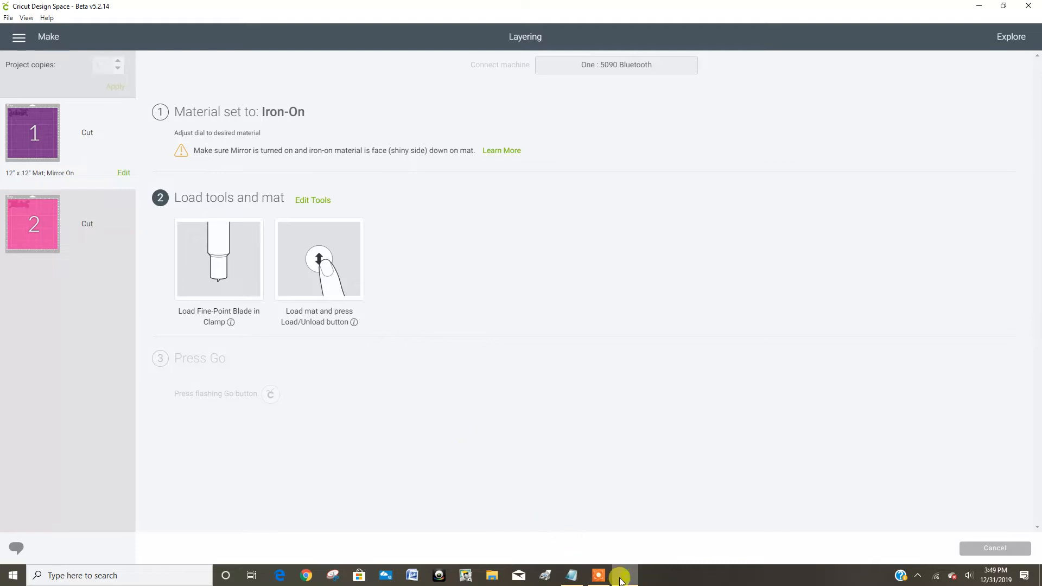
{"action": "mouse_move", "coordinate": [620, 580]}
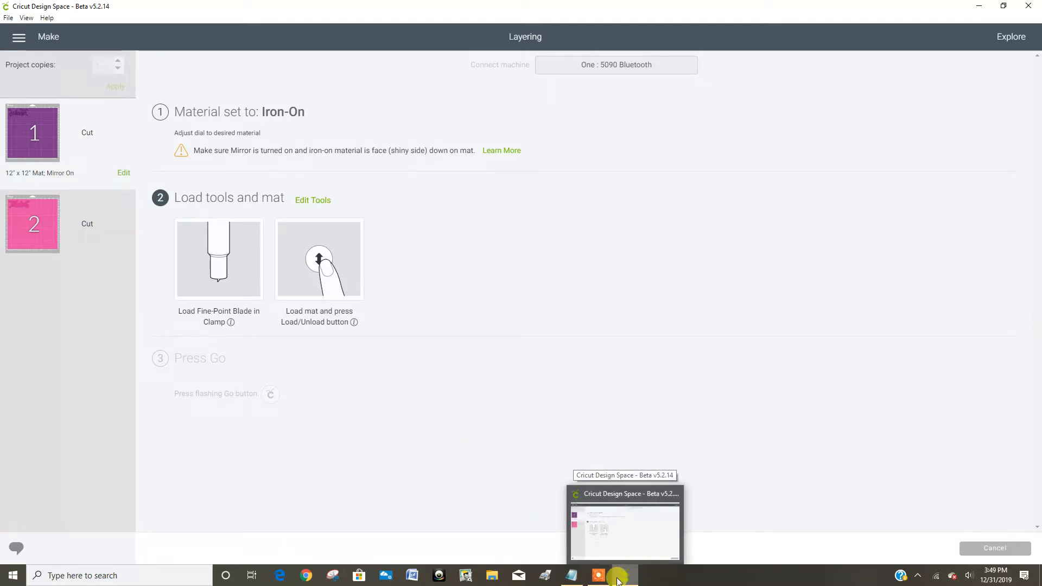